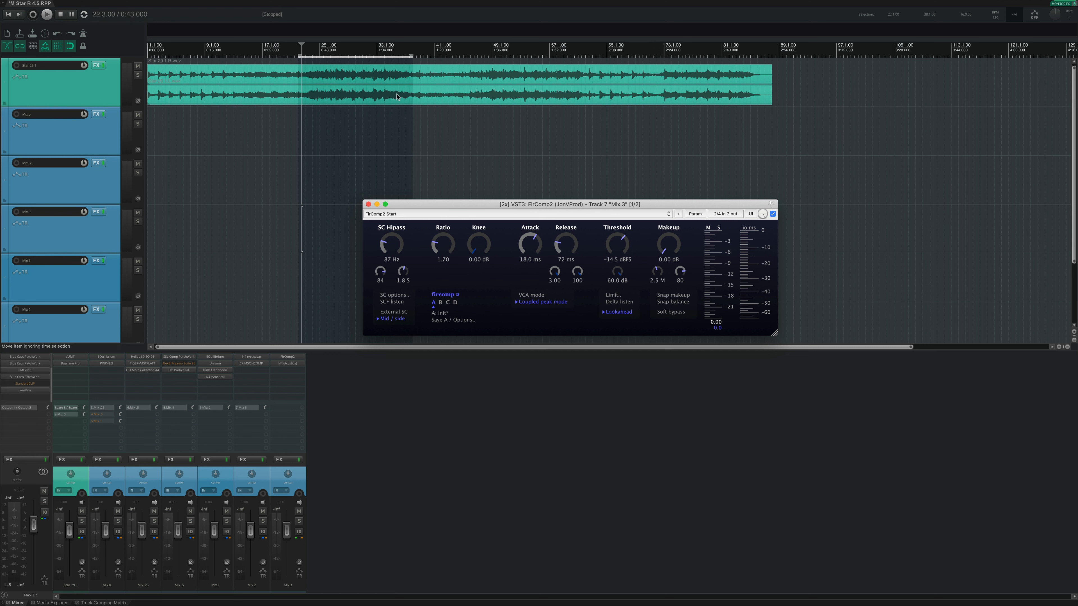
Step: Play the time selection and lower the FirComp2 threshold to -39.0 dBFS, ending with playback stopped
key("space")
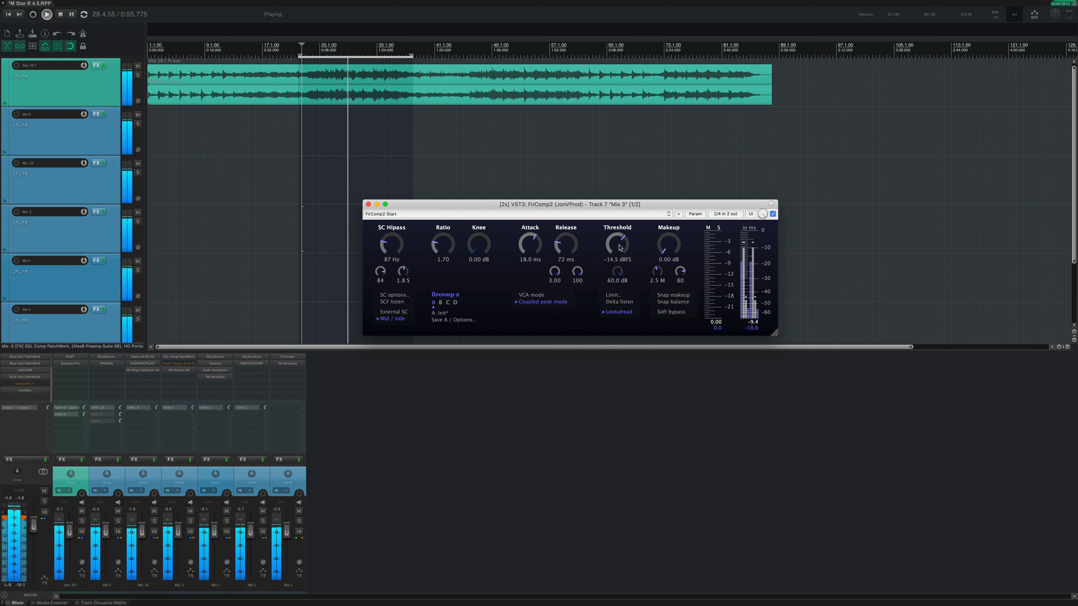
left_click_drag(619, 248, 618, 296)
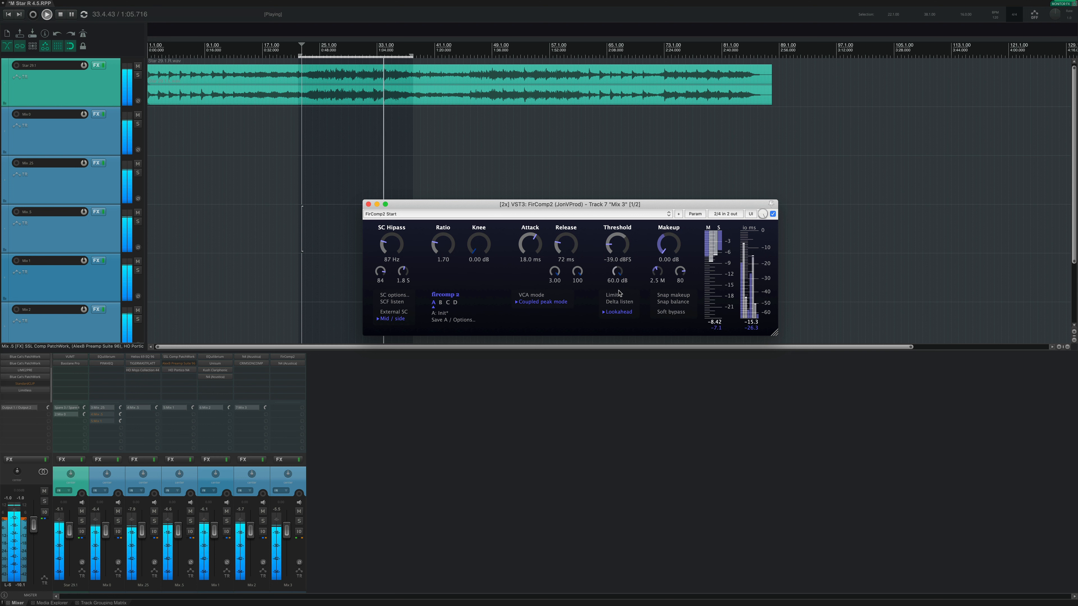
key("space")
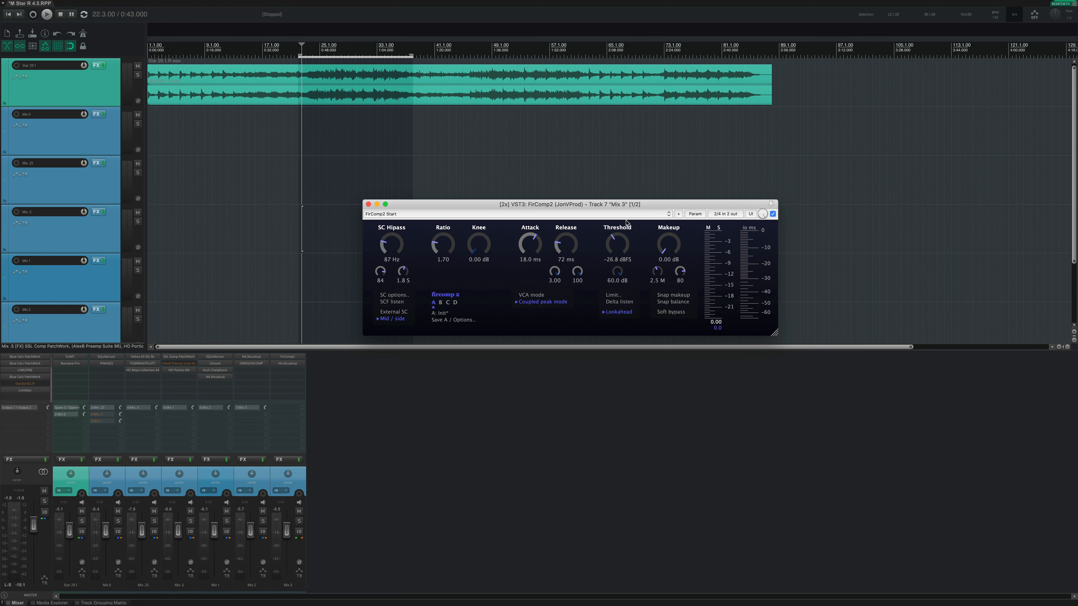
Step: Raise the threshold to about -14.1 dBFS, replay the selection, bring the threshold down to -22.2 dBFS and stop playback
left_click_drag(626, 221, 629, 209)
key("space")
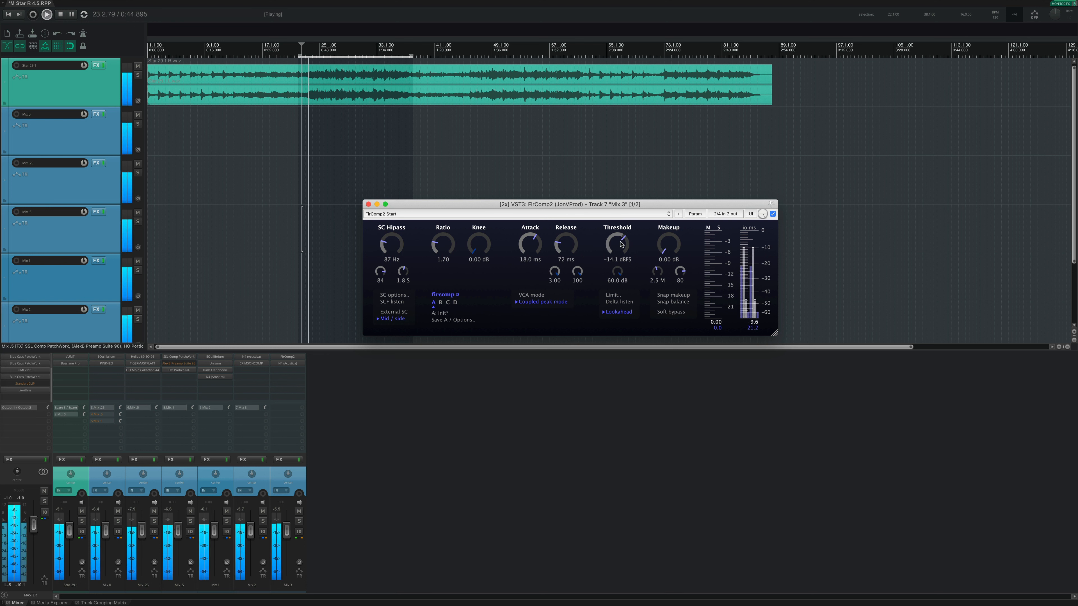
left_click_drag(620, 245, 619, 263)
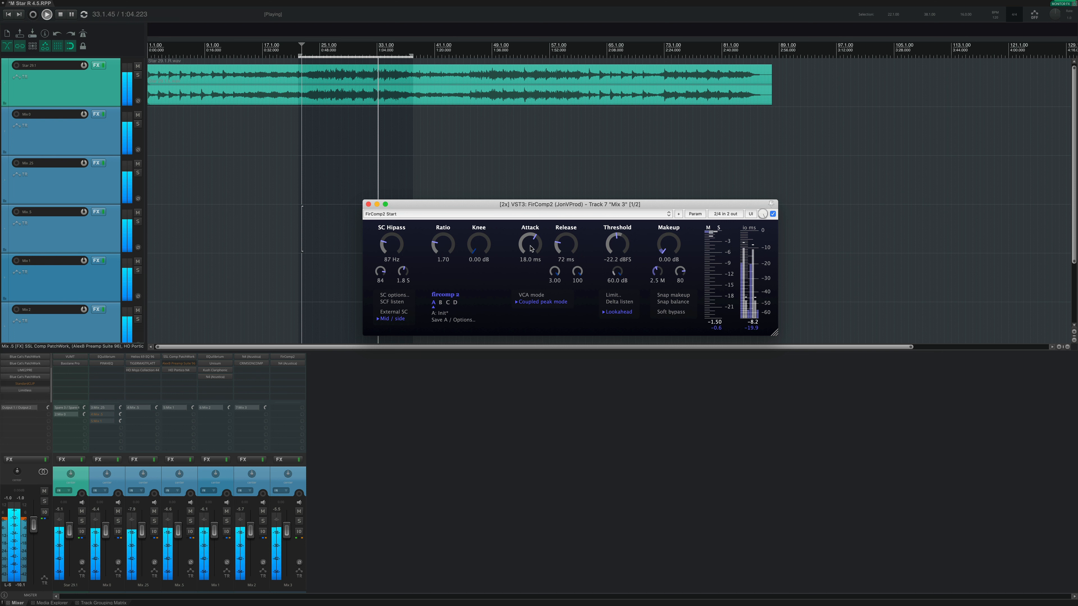
key("space")
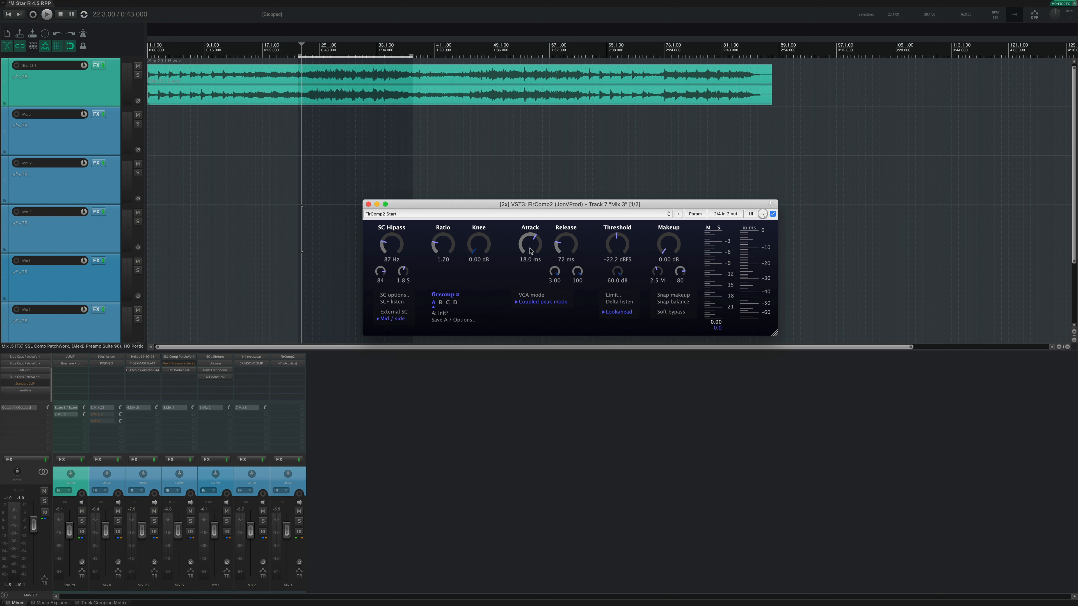
Step: Play the selection while sweeping the compressor's attack to 49 ms, down to 0.01 ms and back up to 50 ms
left_click_drag(531, 243, 529, 270)
left_click_drag(525, 254, 532, 230)
key("space")
left_click_drag(525, 244, 540, 188)
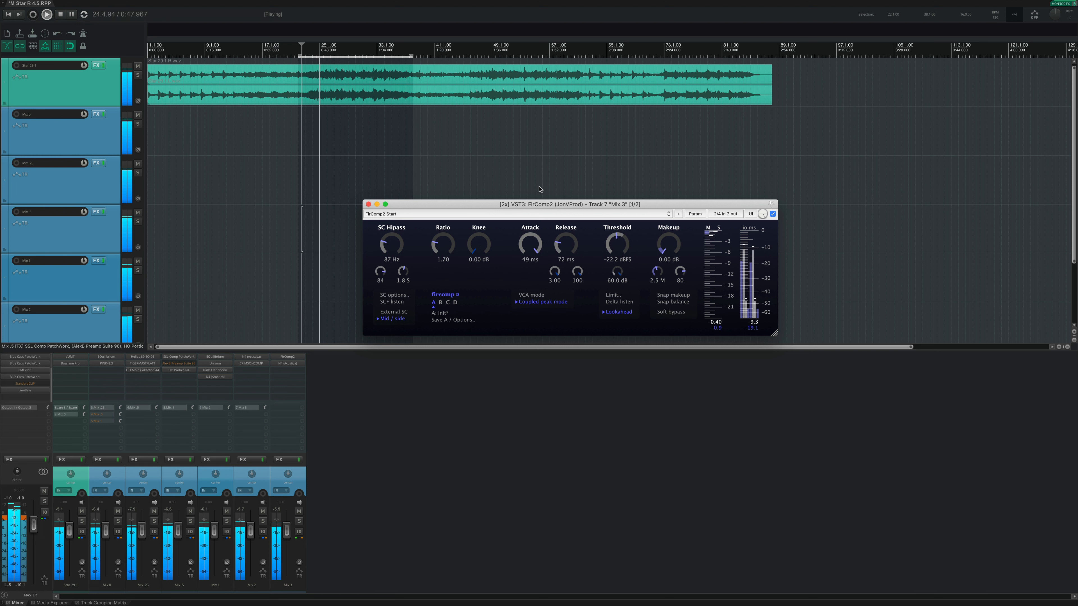
left_click_drag(540, 189, 523, 293)
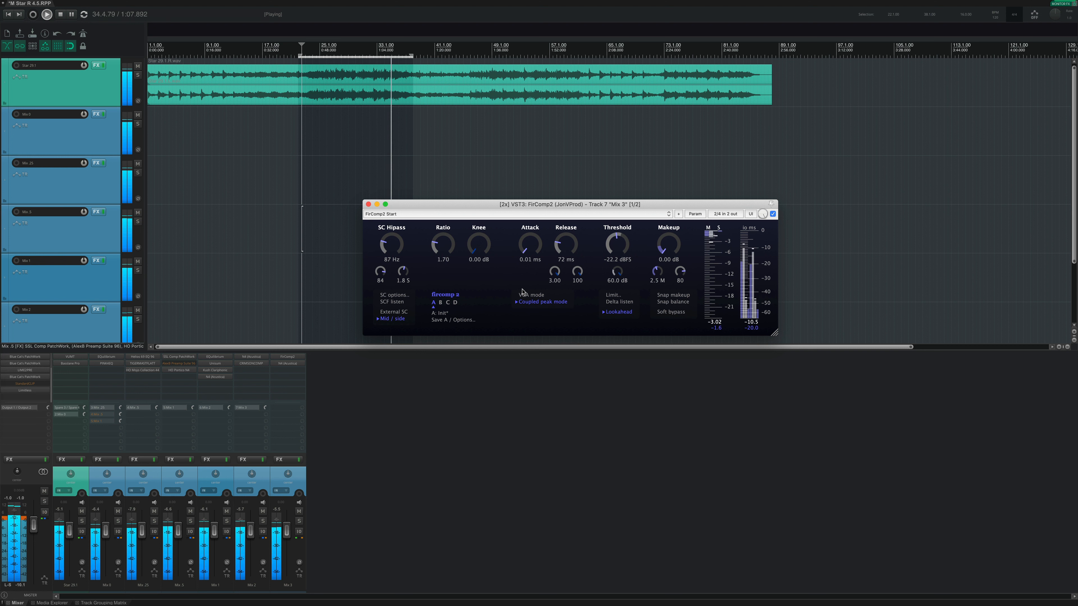
left_click_drag(523, 293, 539, 176)
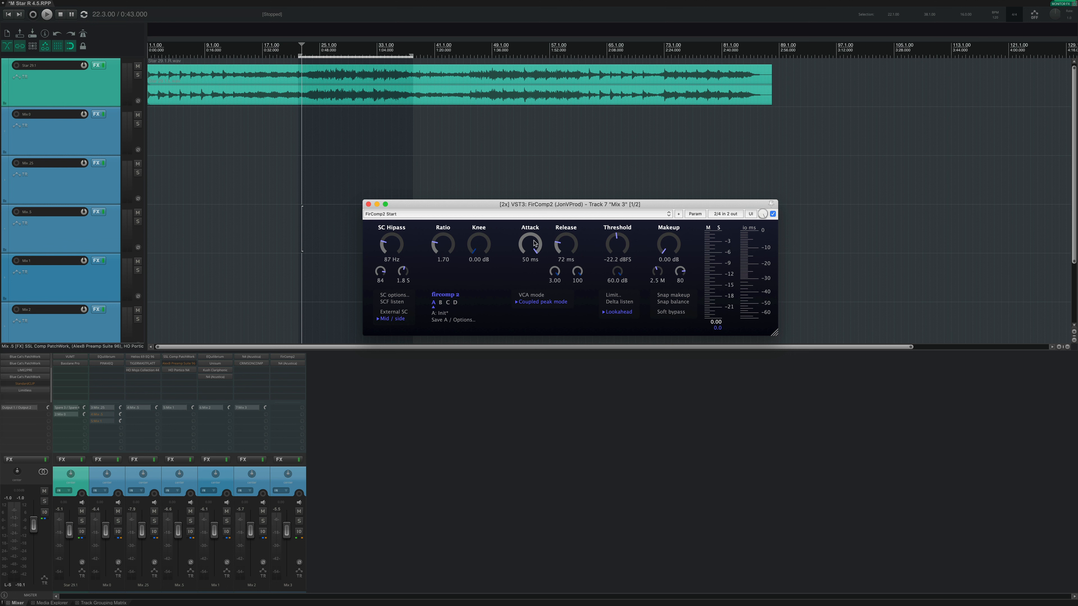
Step: Replay the selection while alternating the attack between 0 samples and 50 ms, ending at 50 ms with playback stopped
left_click_drag(534, 242, 535, 304)
left_click_drag(529, 243, 527, 279)
left_click_drag(527, 280, 543, 190)
key("space")
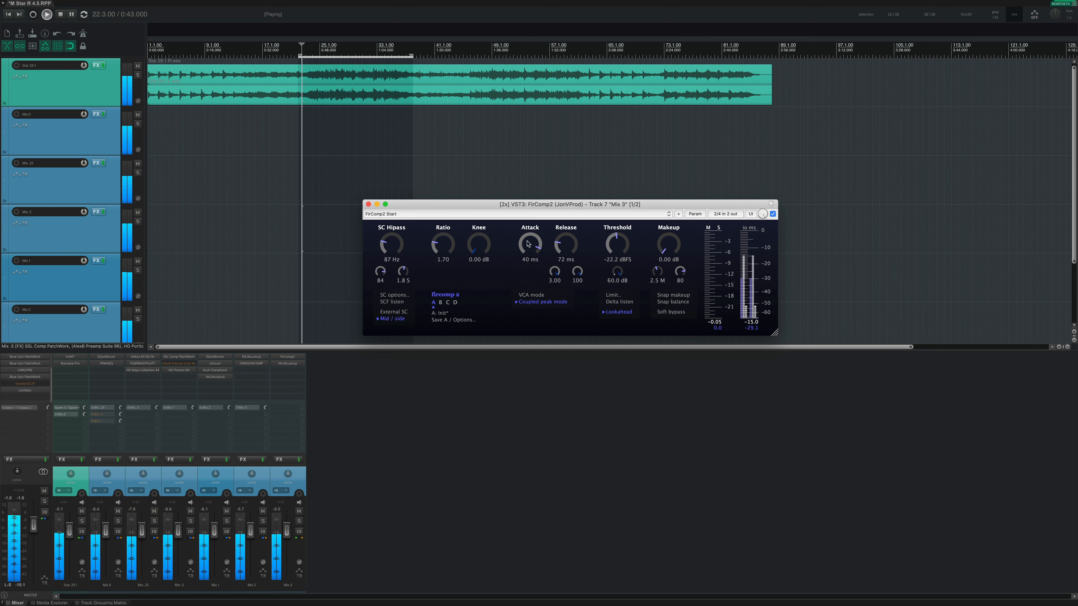
left_click_drag(531, 245, 532, 242)
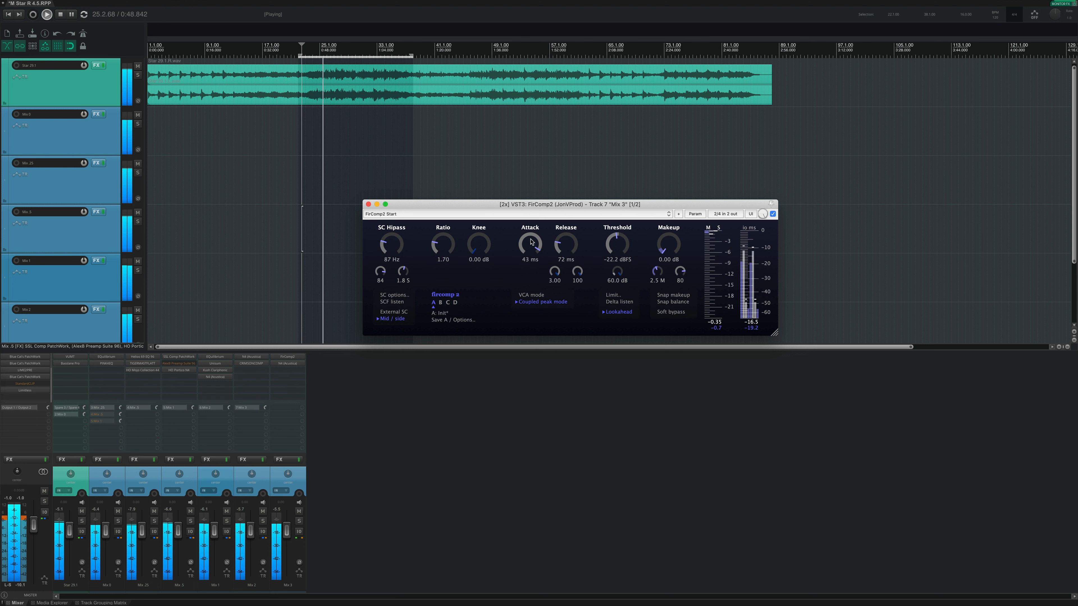
left_click_drag(532, 242, 522, 367)
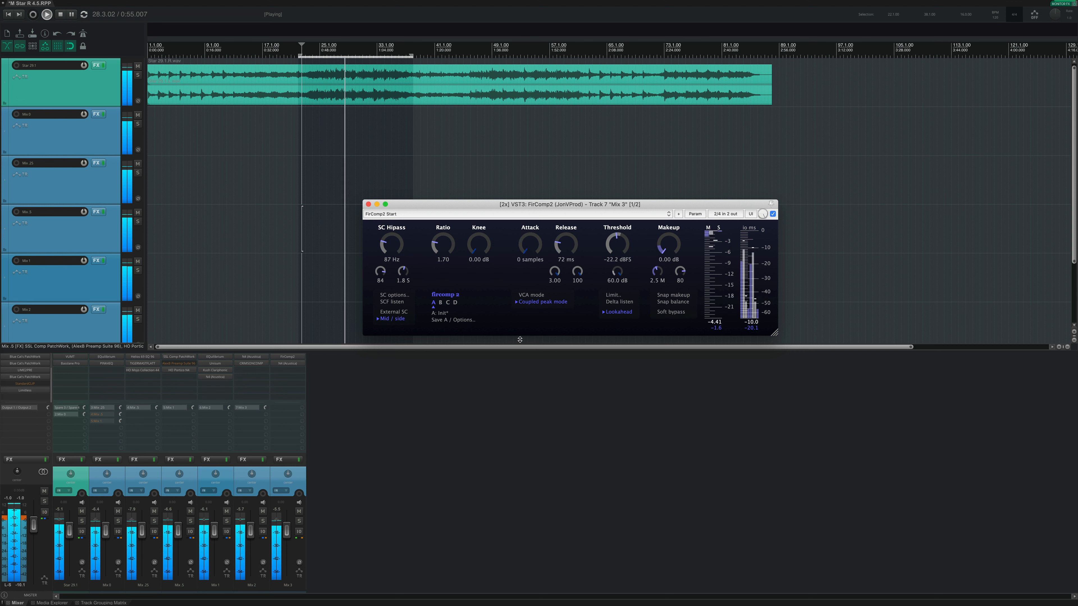
left_click_drag(520, 339, 522, 113)
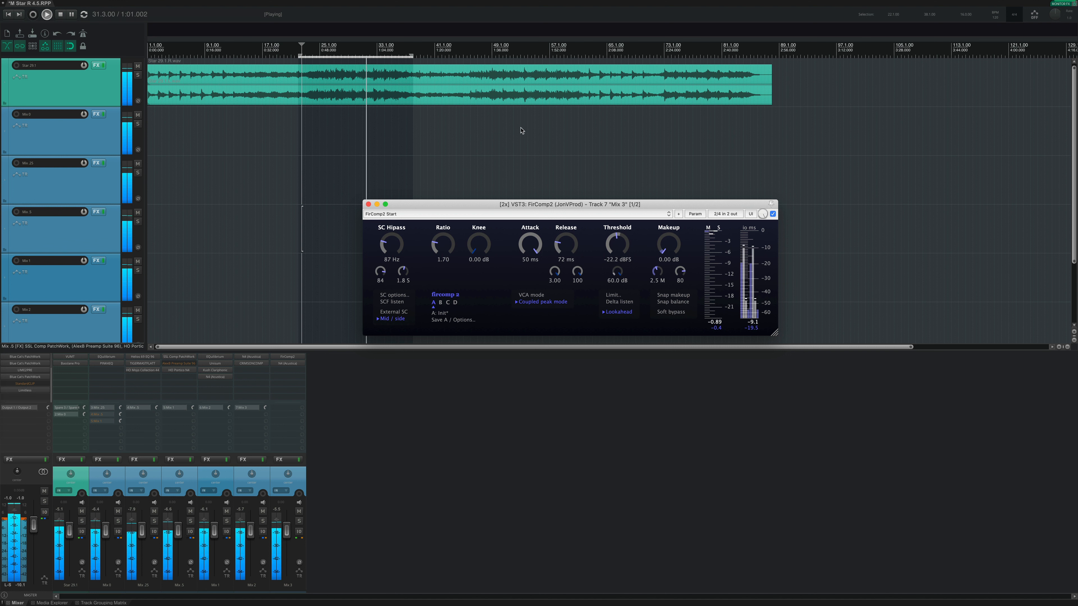
left_click_drag(529, 244, 517, 329)
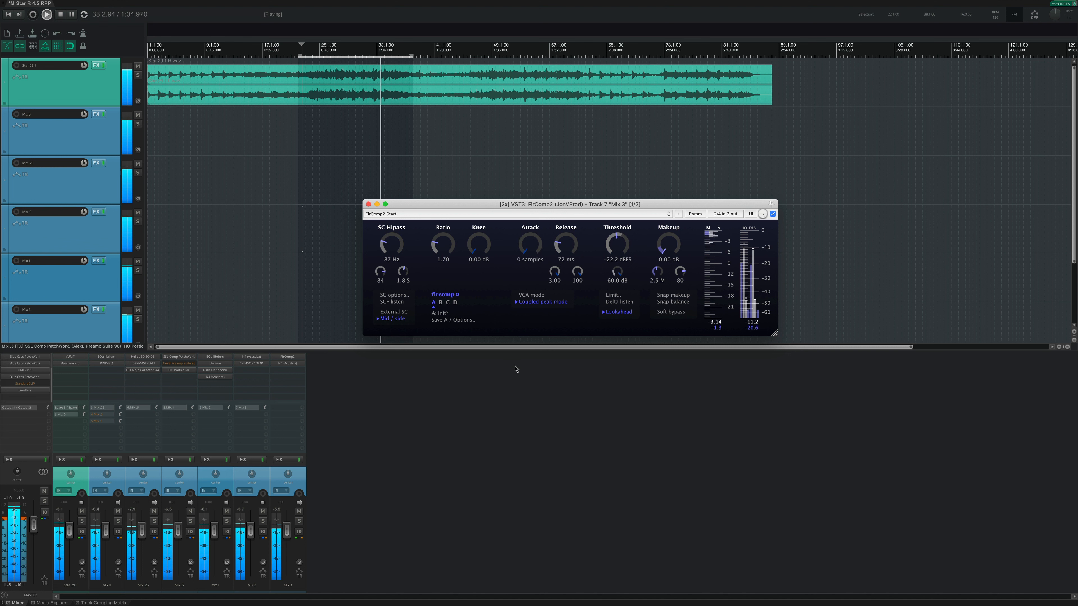
left_click_drag(515, 367, 534, 140)
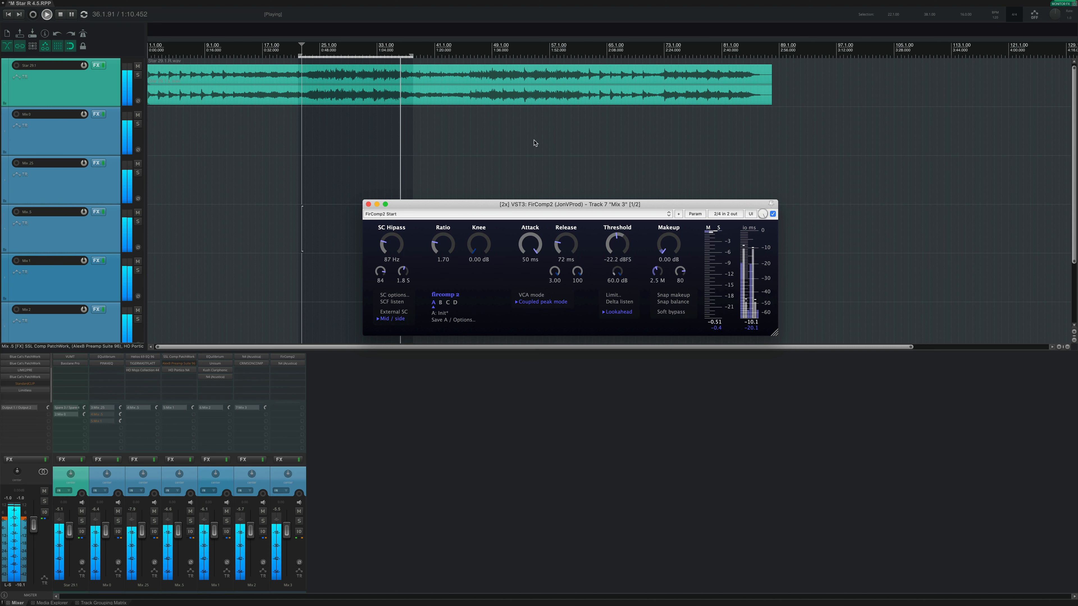
key("space")
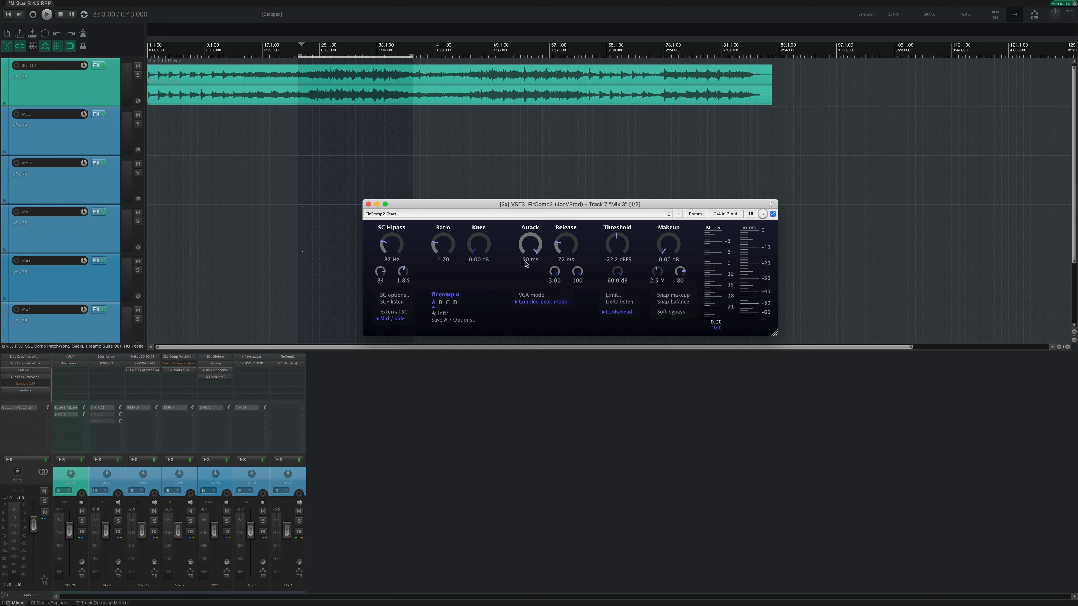
Step: Set the attack to 10.7 ms, then play the selection while sweeping the release up to 3.00 s and back down
left_click_drag(527, 242, 522, 298)
key("space")
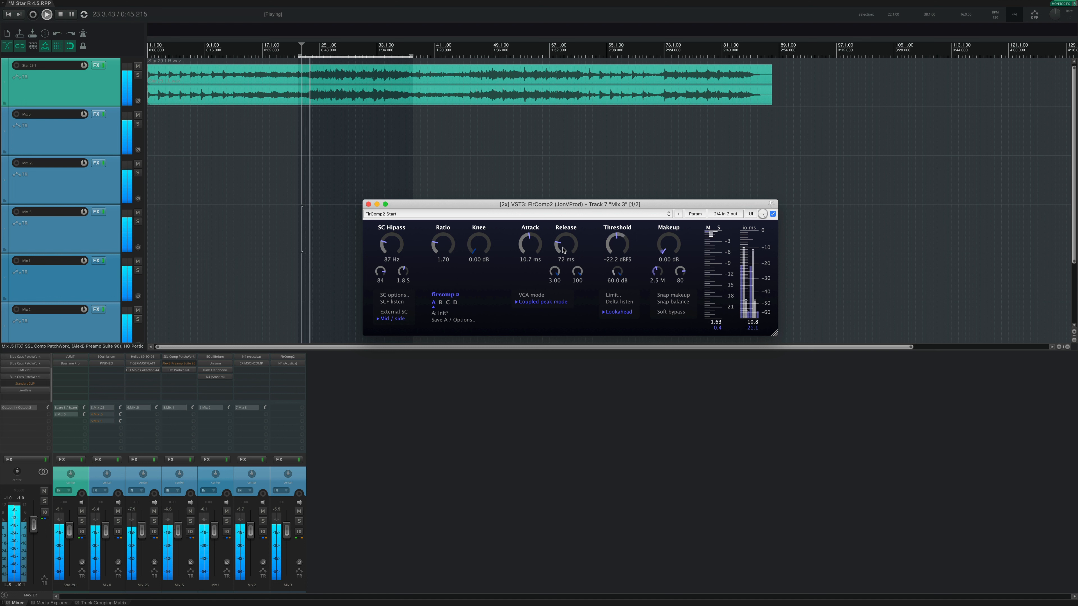
left_click_drag(563, 251, 581, 167)
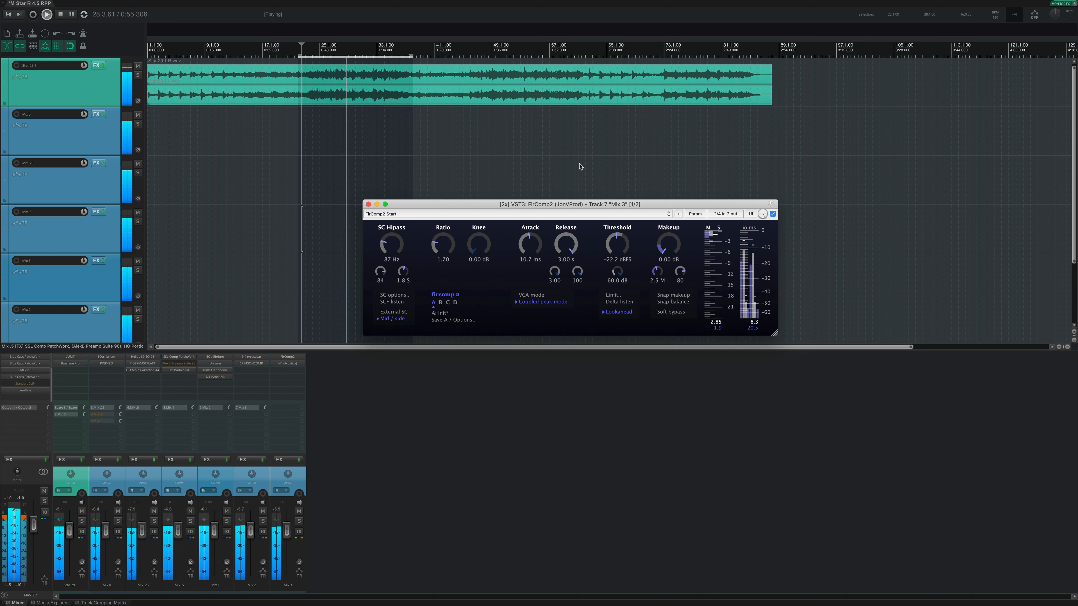
left_click_drag(581, 166, 568, 279)
Step: Lower the threshold to -33.6 dBFS, compare release times of 5.0 ms and 3.00 s, and leave the release at 5.0 ms with playback stopped
left_click_drag(615, 253, 595, 89)
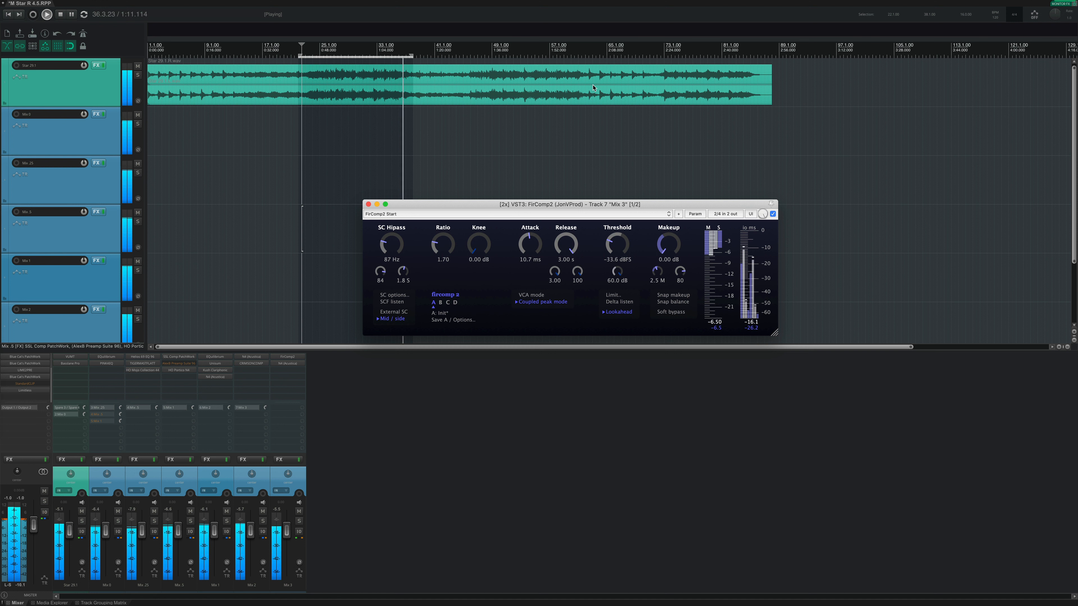
left_click_drag(566, 245, 565, 289)
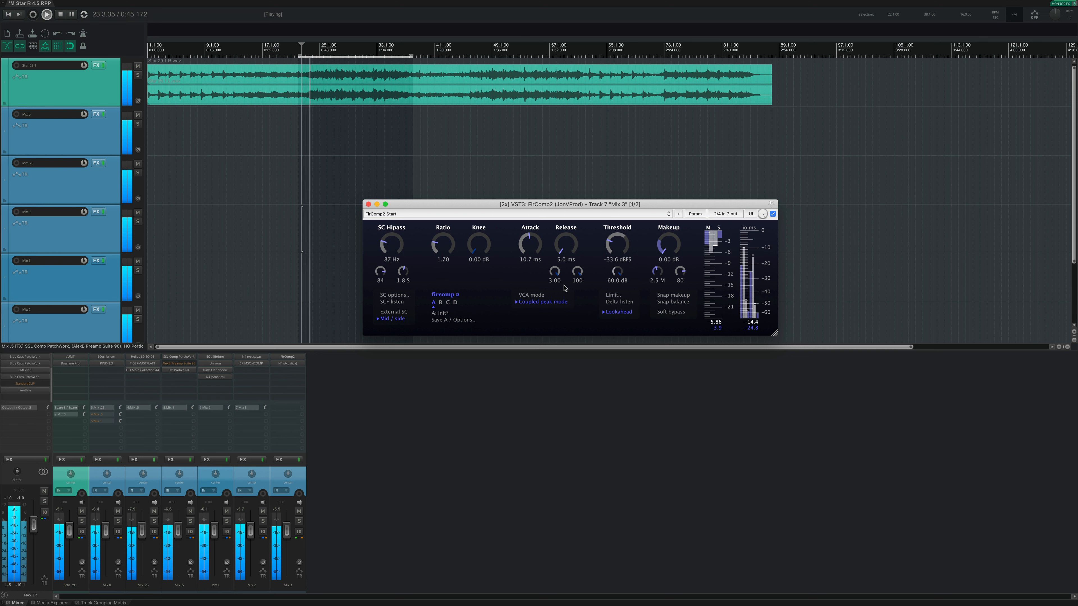
left_click_drag(565, 288, 589, 101)
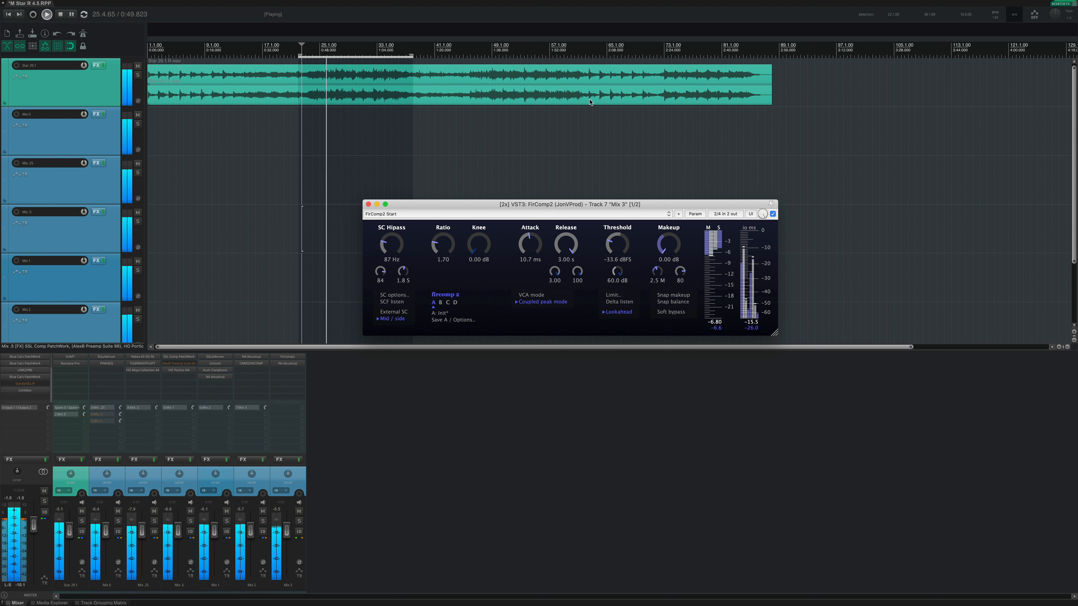
key("space")
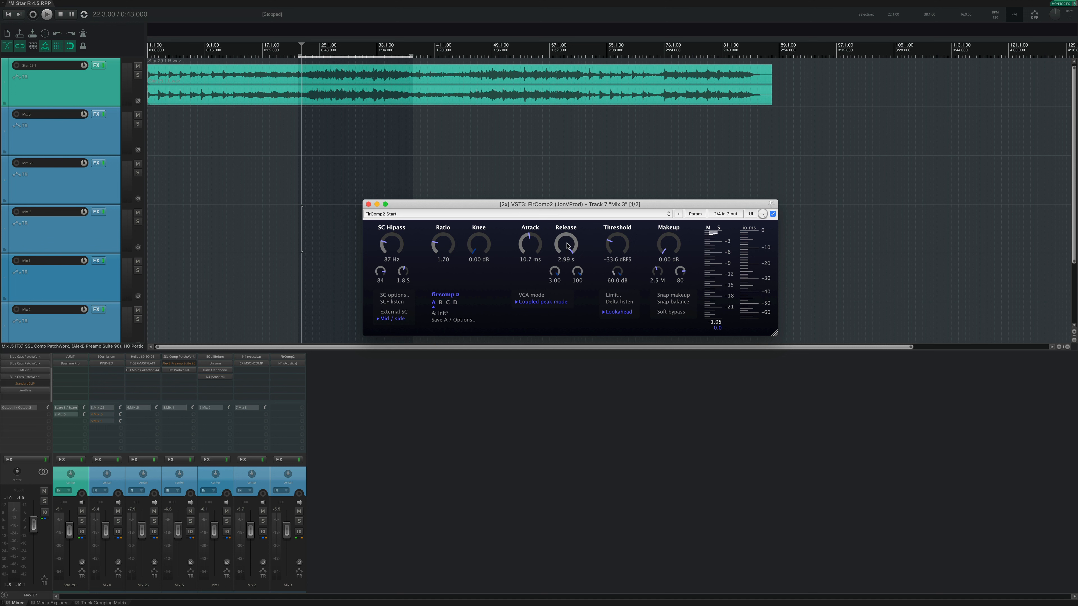
left_click_drag(567, 246, 550, 346)
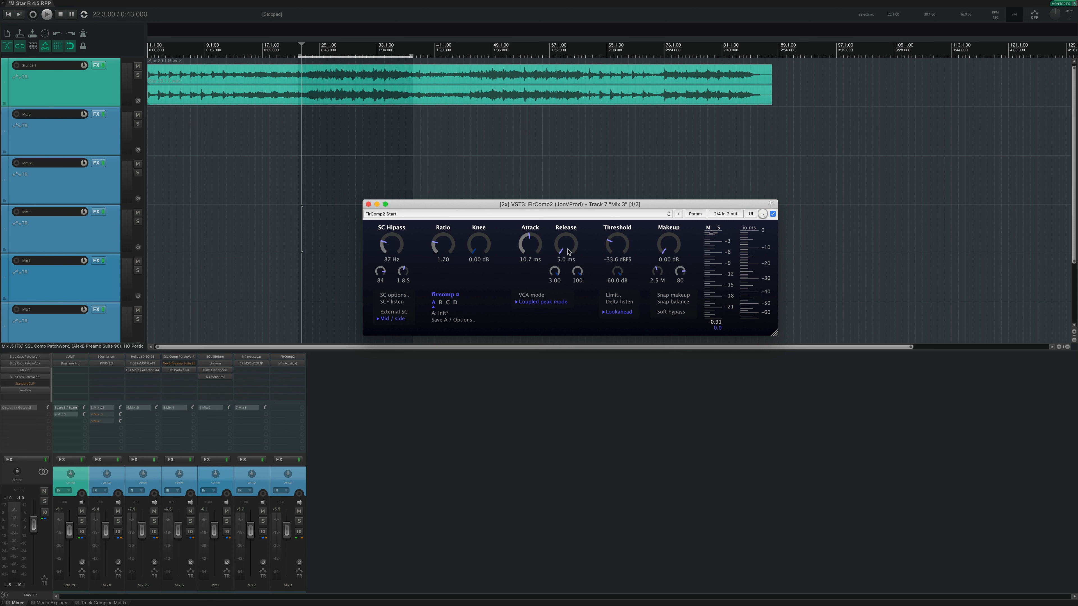